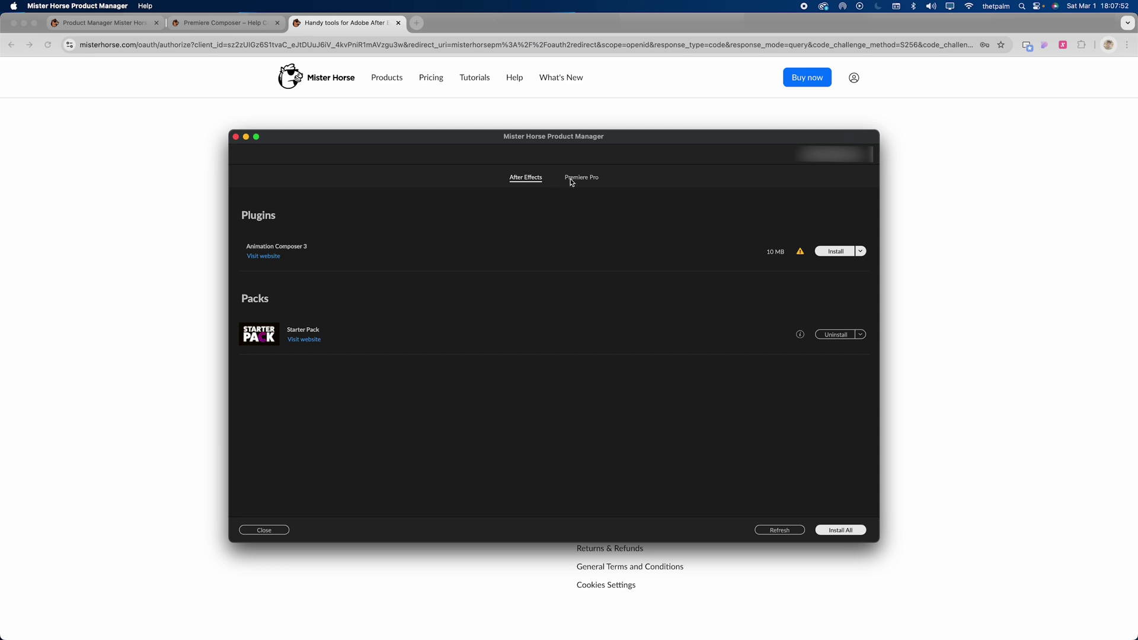
Install all Mister Horse products, including Animation Composer 3, from the Product Manager
left_click(831, 531)
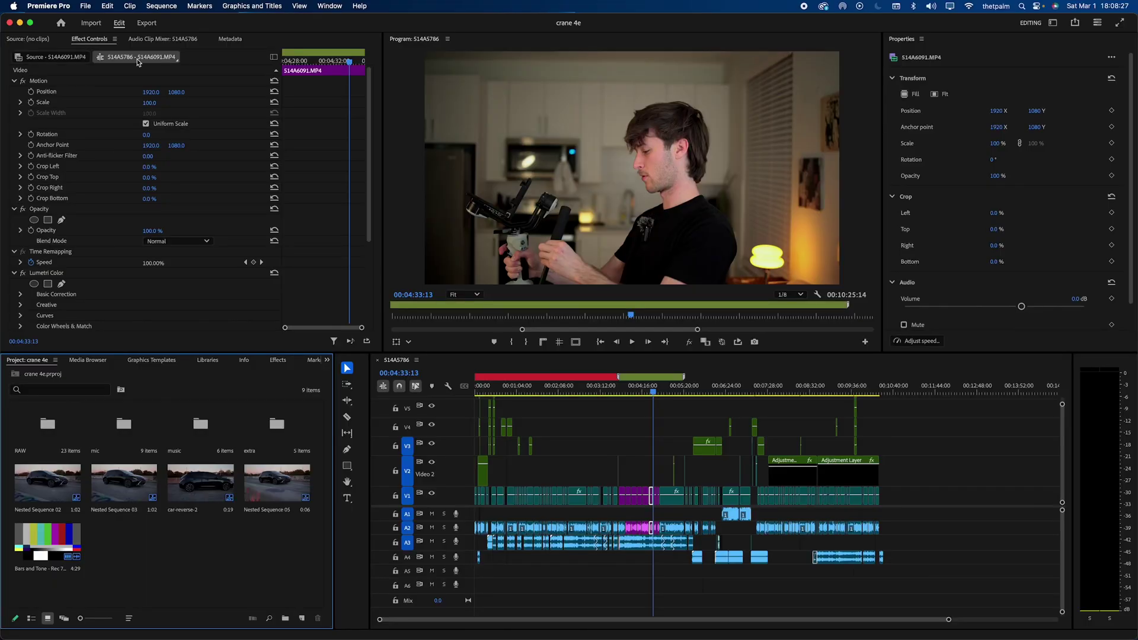
left_click(329, 6)
Open the Premiere Composer panel, dock it in the top-left panel group, and dismiss the tip
mouse_move(422, 49)
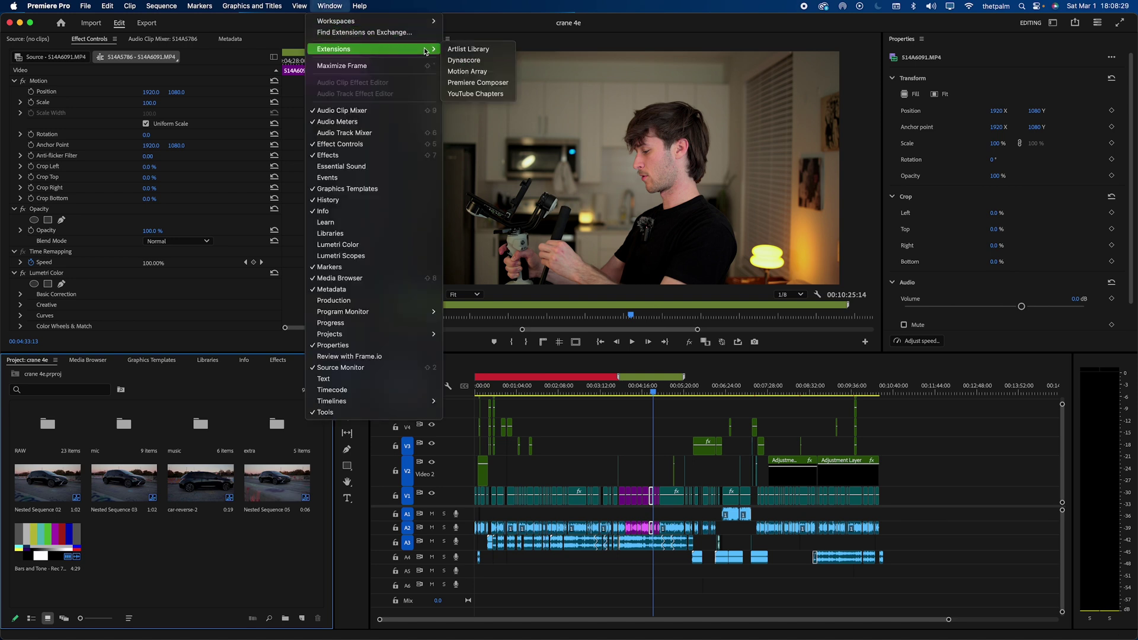
left_click(460, 83)
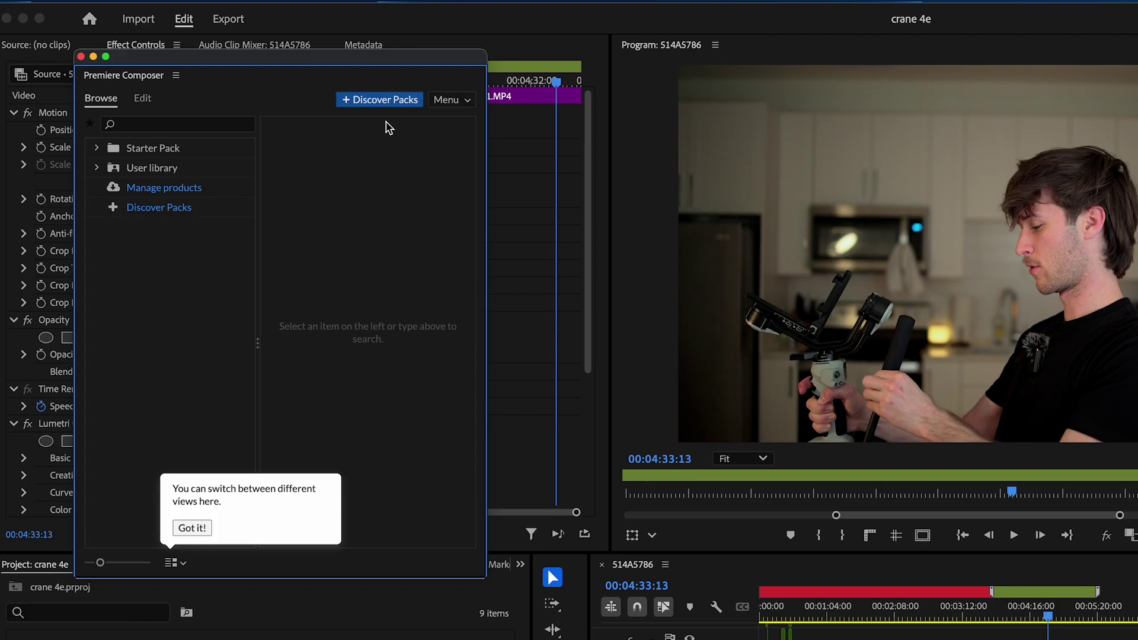
left_click_drag(164, 88, 386, 51)
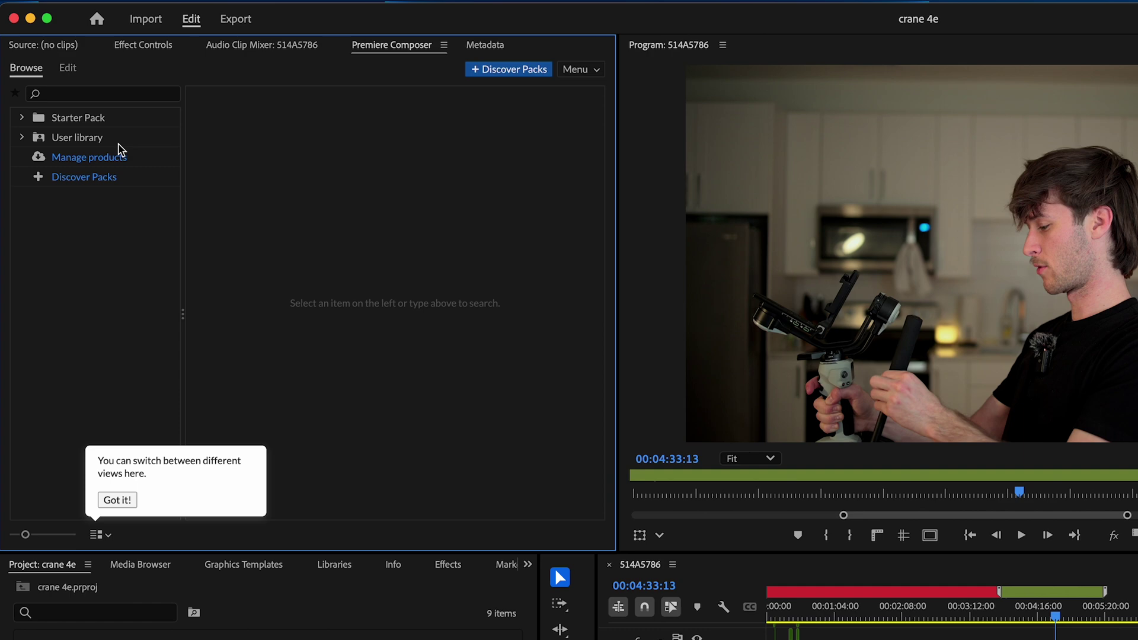
left_click(133, 498)
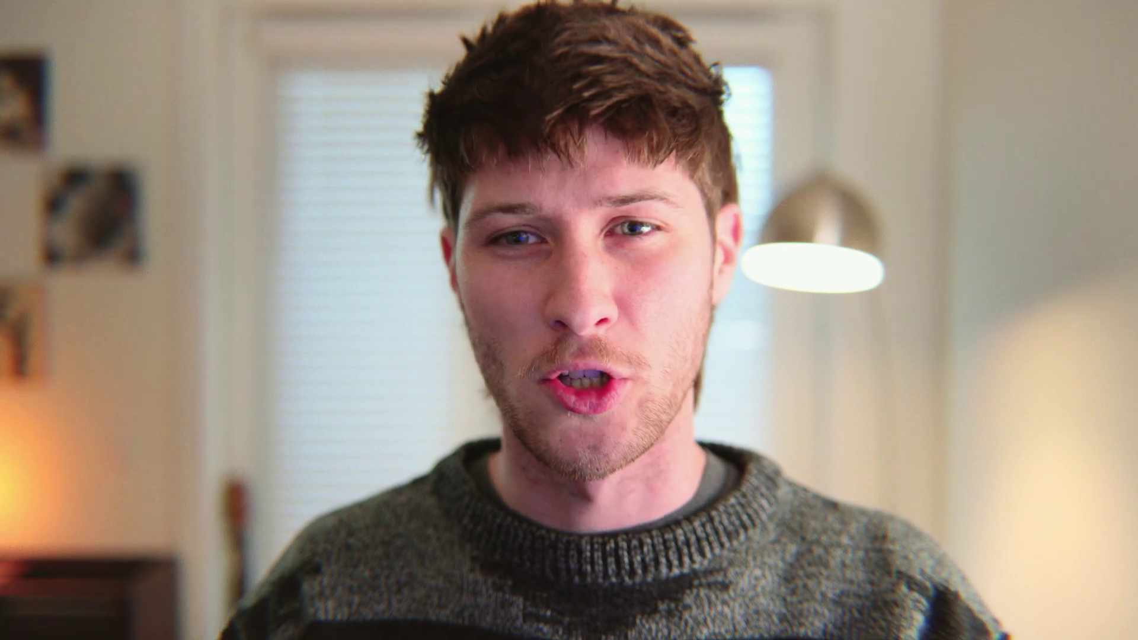
Go to Starter Pack > Text Boxes > Text Presets and drag an animated preset over the footage
left_click(43, 115)
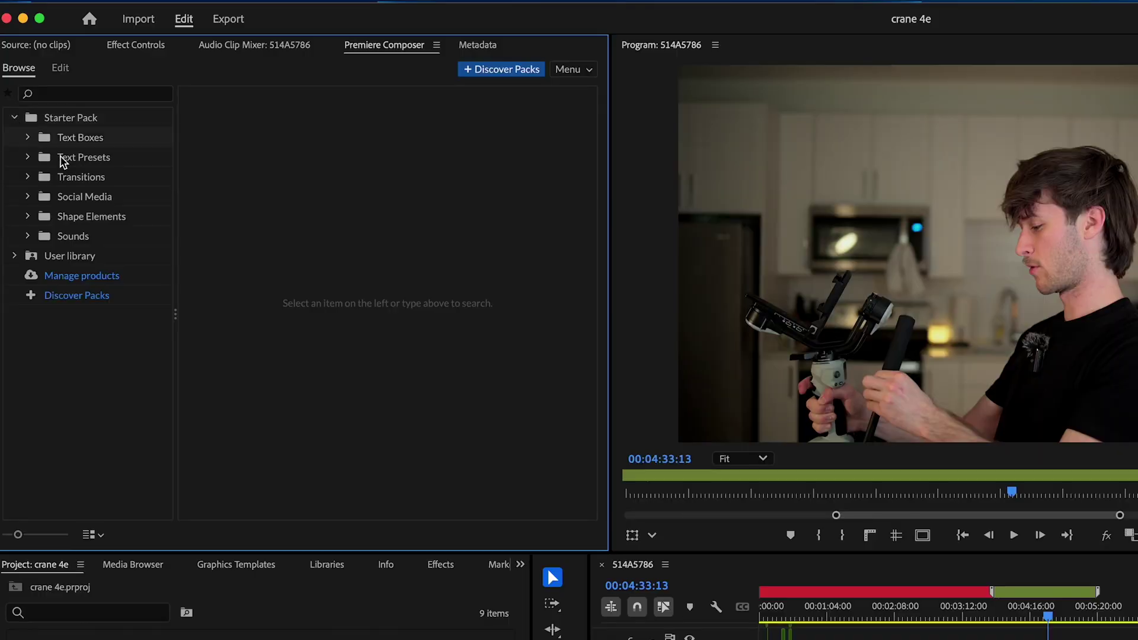
left_click(101, 139)
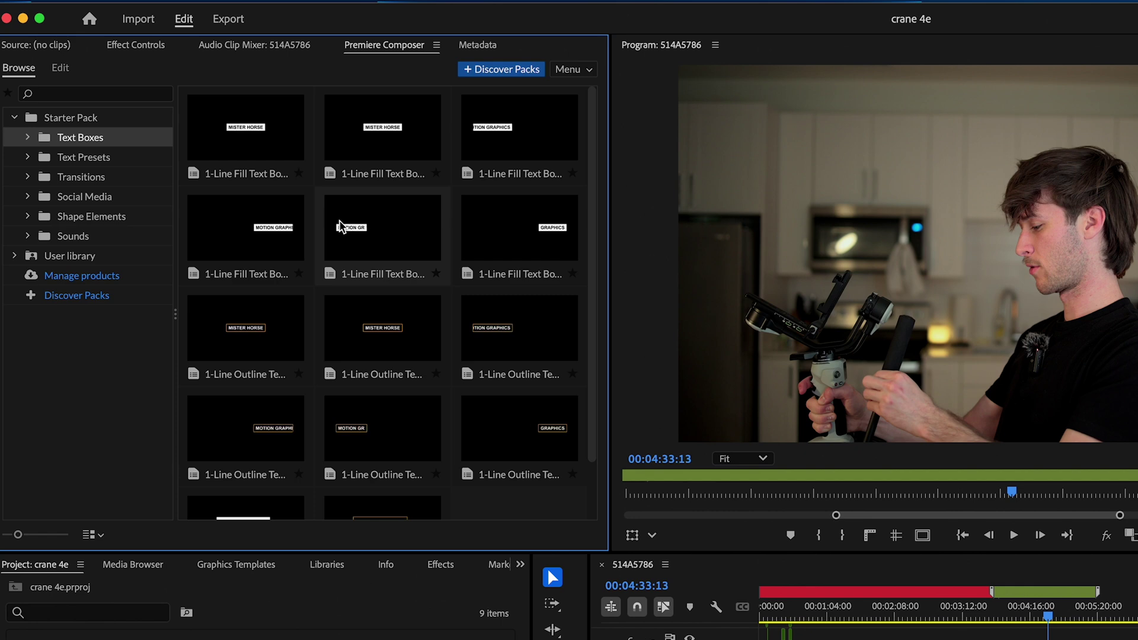
left_click(78, 160)
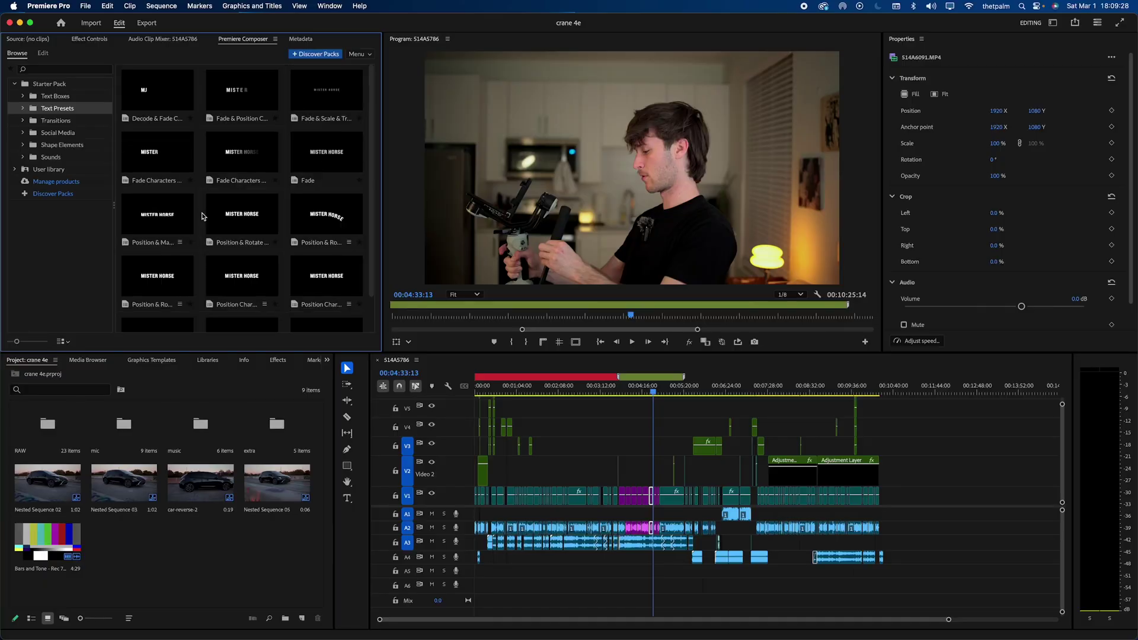
left_click_drag(242, 214, 652, 431)
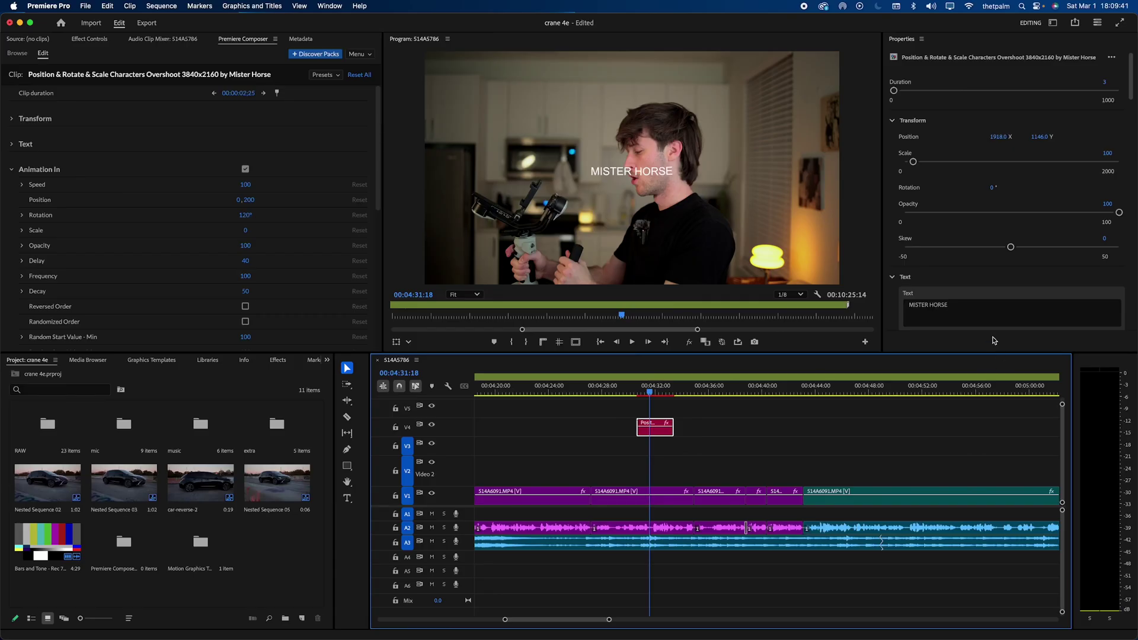
Change the overshoot title's text to MISTER HORSE and play it back from just before
left_click(961, 316)
scroll(942, 267, "down", 4)
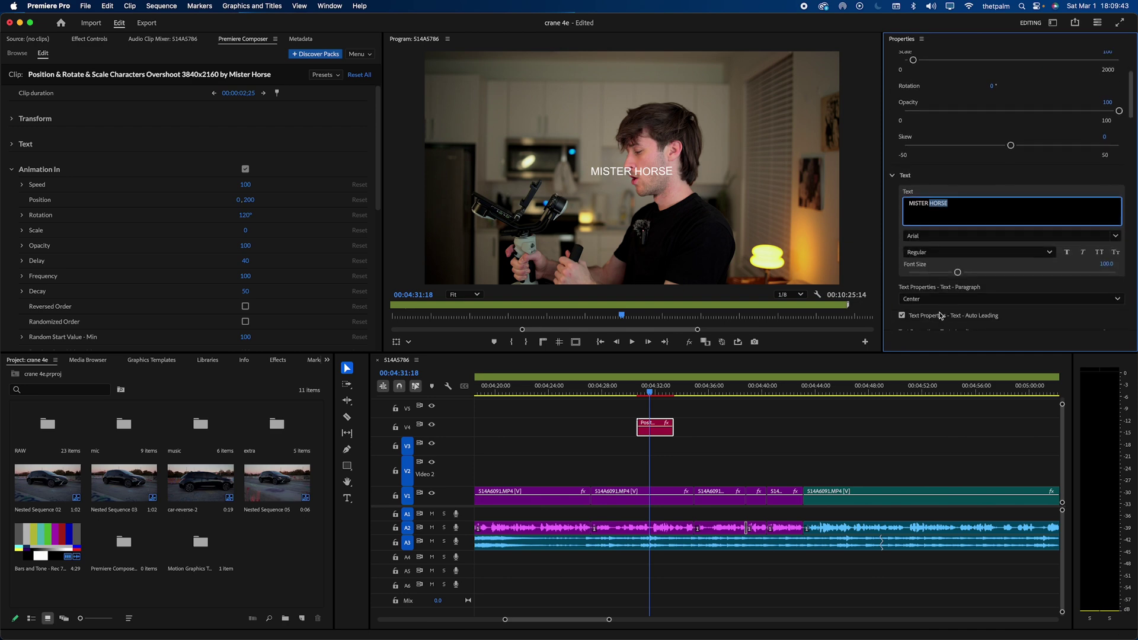
left_click(637, 392)
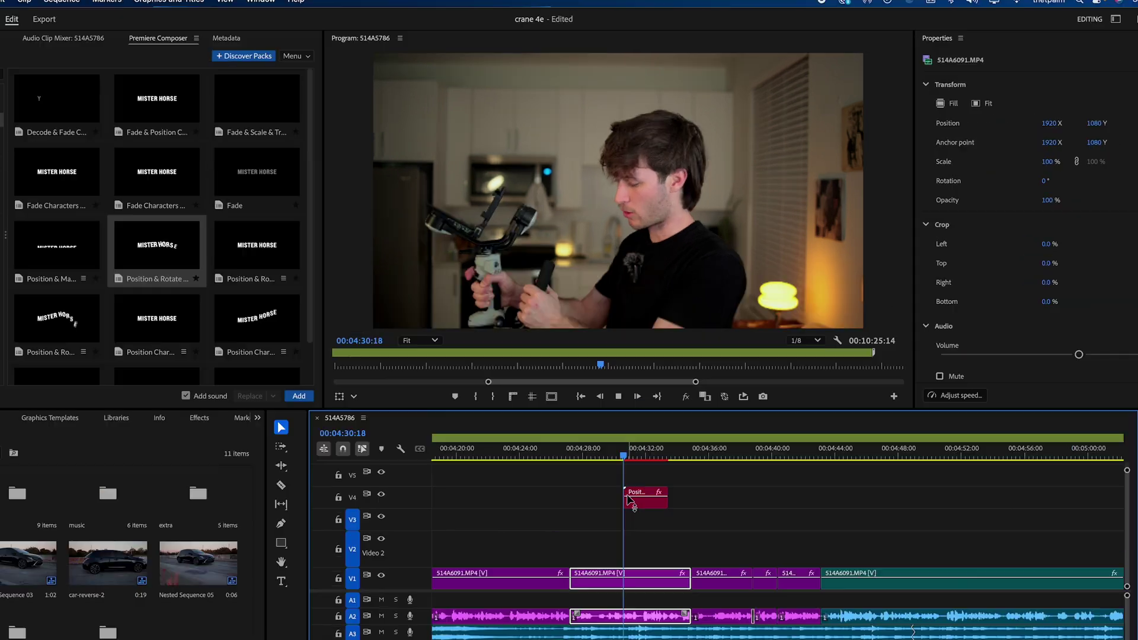
key("space")
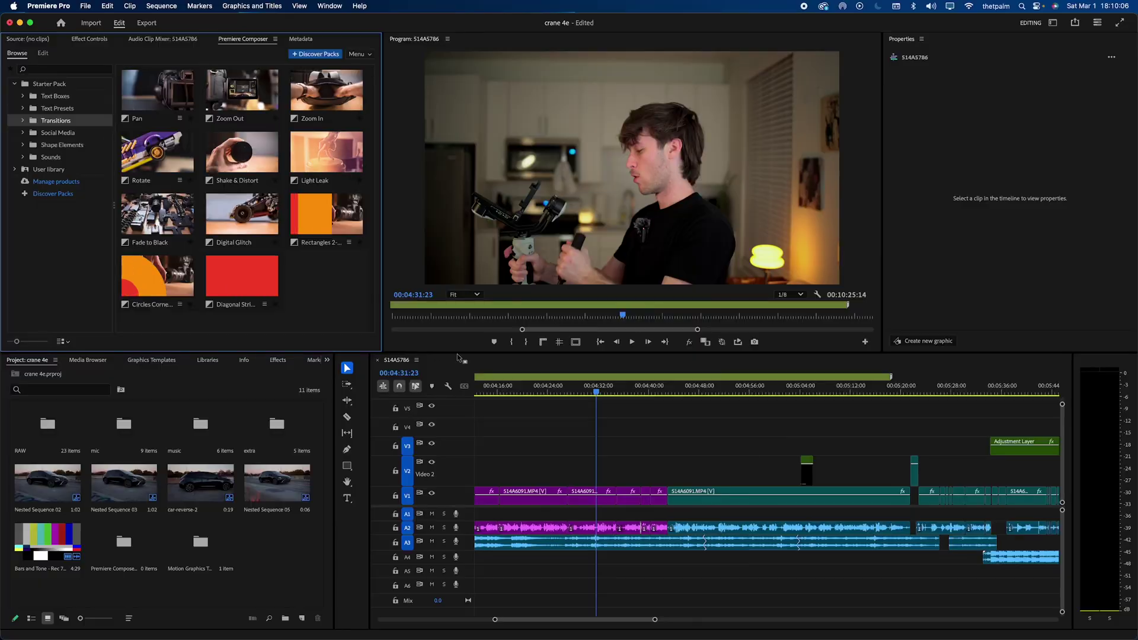
Zoom the timeline in at the 05:21 cut and drop the Zoom Out transition onto V4/V5
left_click_drag(650, 389, 891, 391)
key("=")
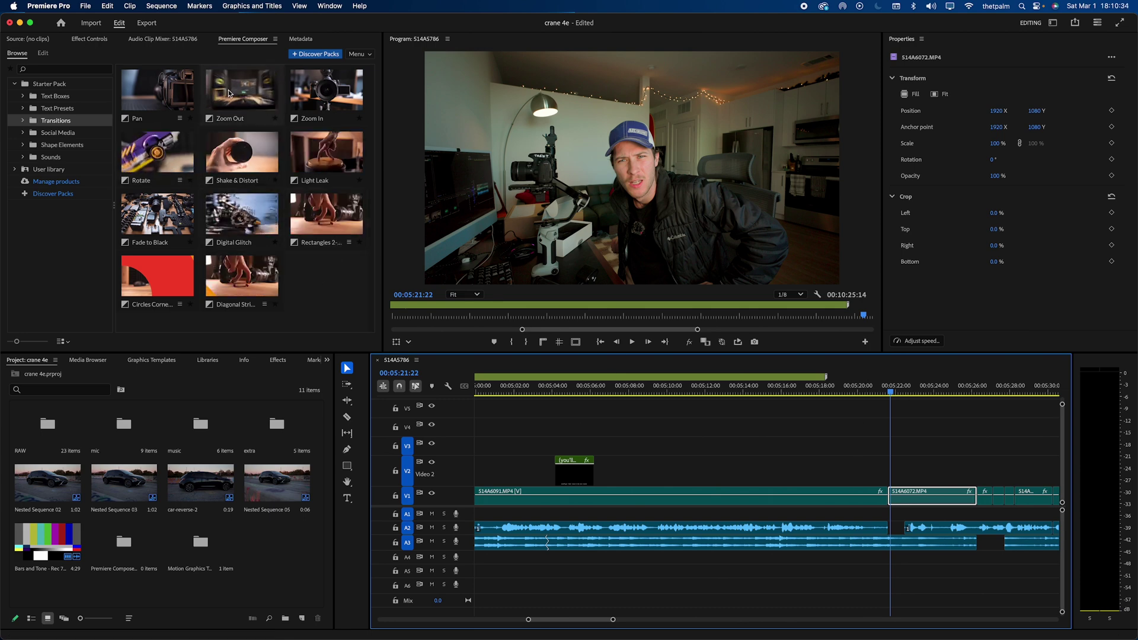
left_click_drag(242, 91, 891, 420)
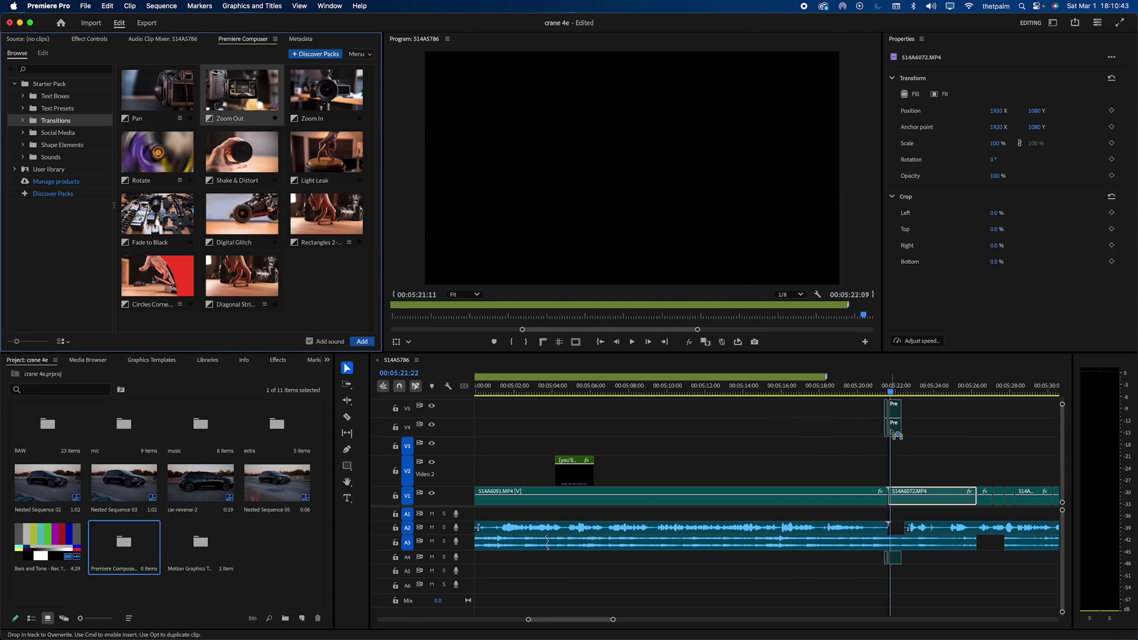
left_click_drag(894, 434, 892, 434)
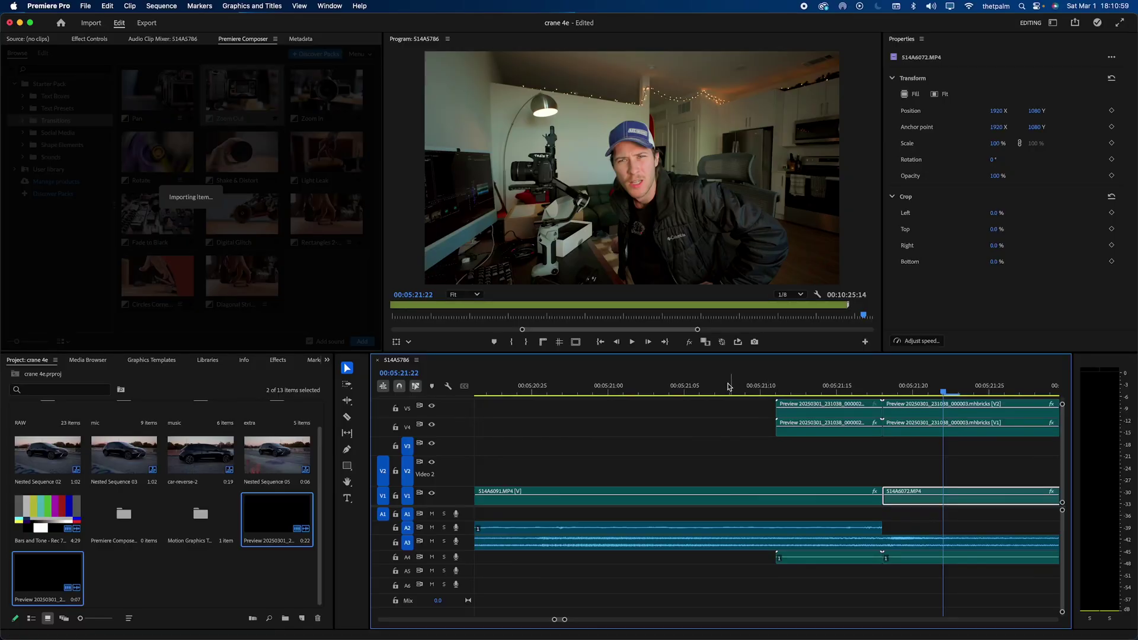
Preview the Zoom Out transition at 05:21, remove its layers, and return to the Selection tool
left_click(728, 386)
key("minus")
key("minus")
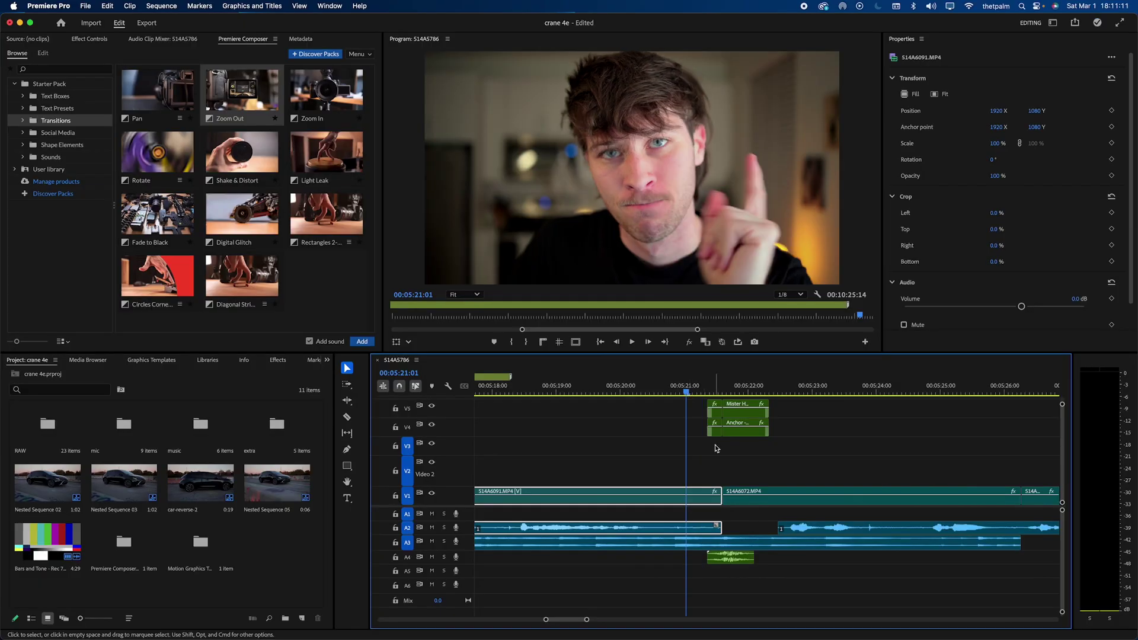
left_click(715, 448)
key("space")
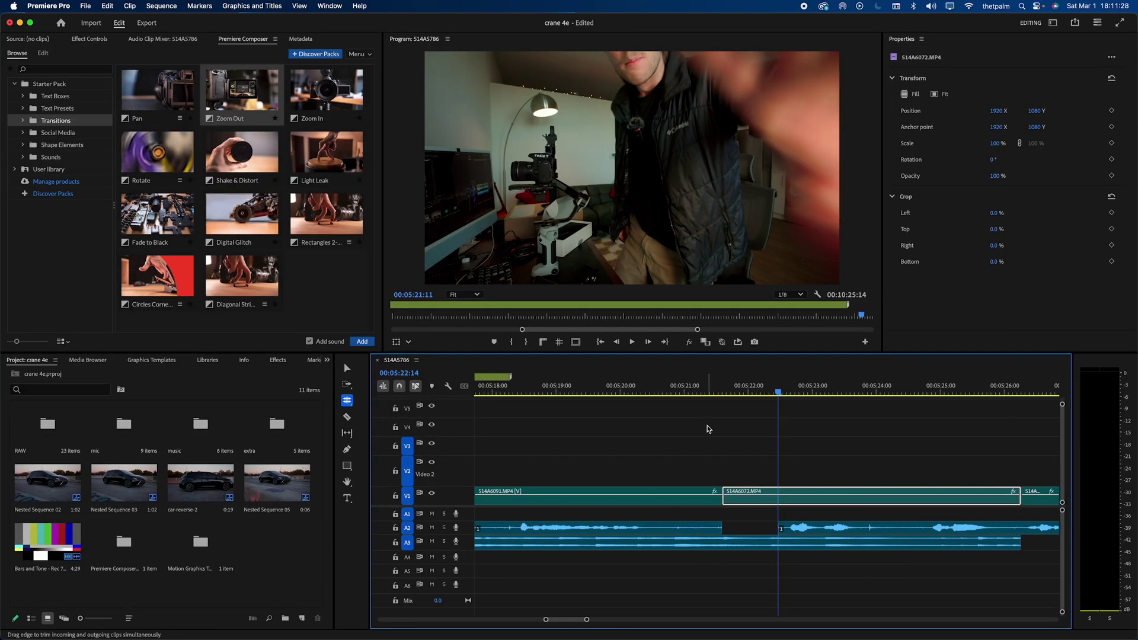
left_click(707, 429)
key("v")
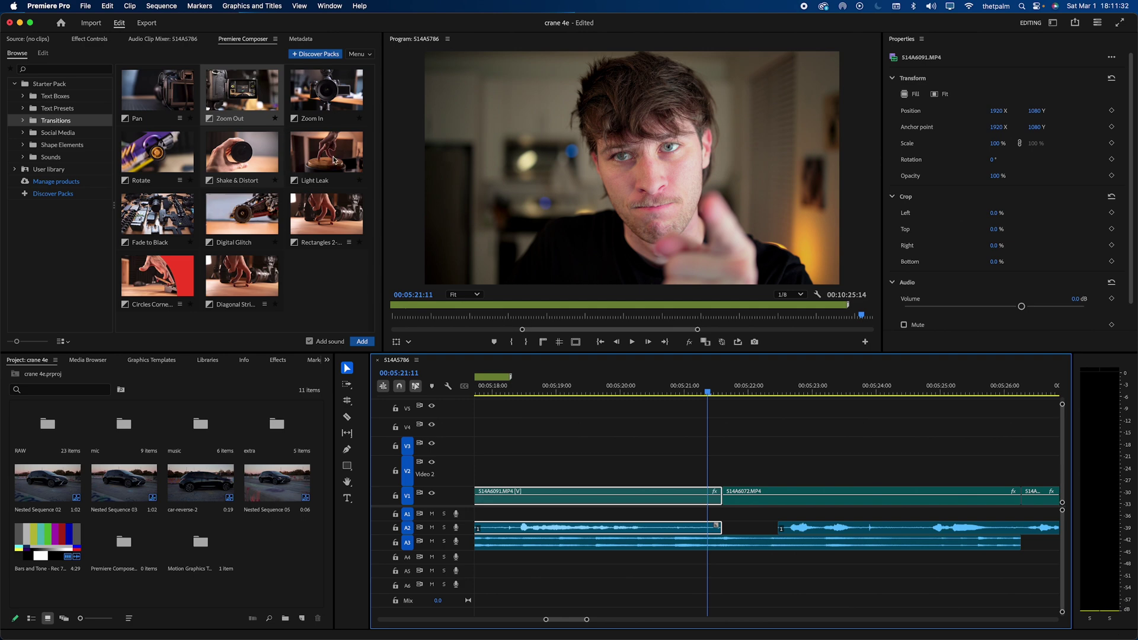
Place the Diagonal Stripes transition on the 05:21 cut and play it back
left_click_drag(219, 285, 713, 440)
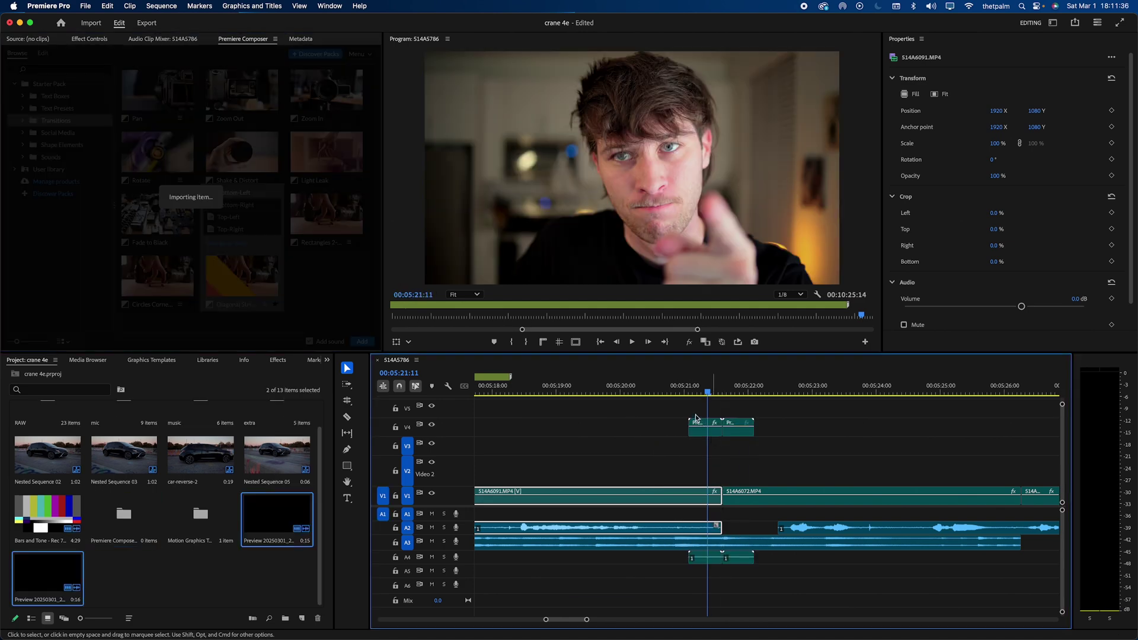
left_click_drag(683, 389, 650, 418)
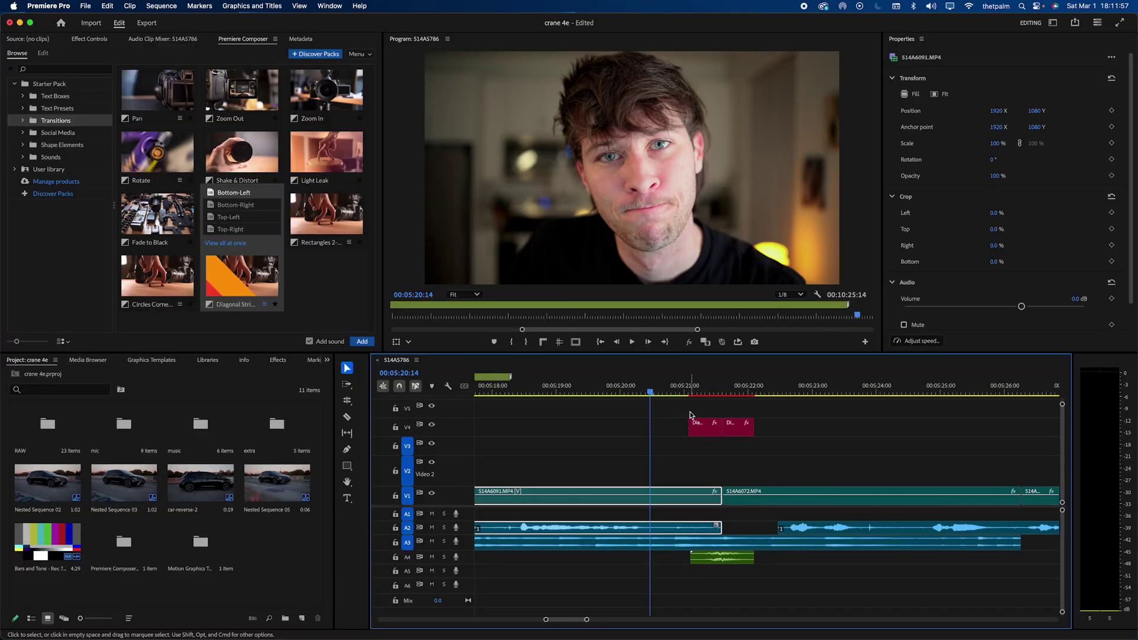
key("space")
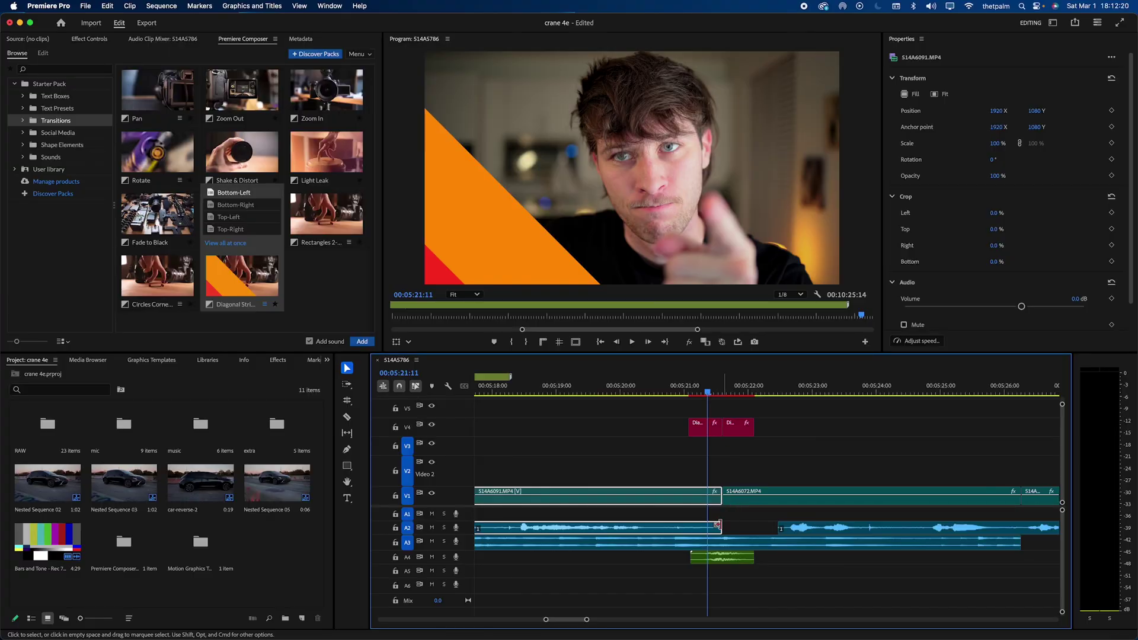
Select the Swoosh Transition 03 sound clip, then browse Shape Elements and Social Media presets
left_click(716, 576)
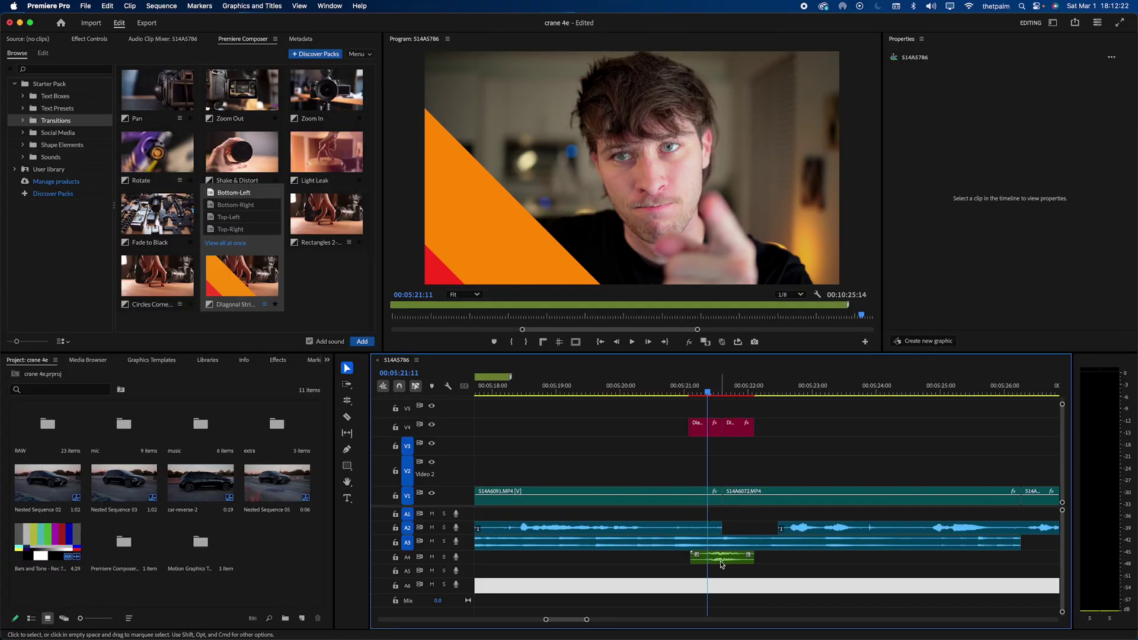
left_click(720, 561)
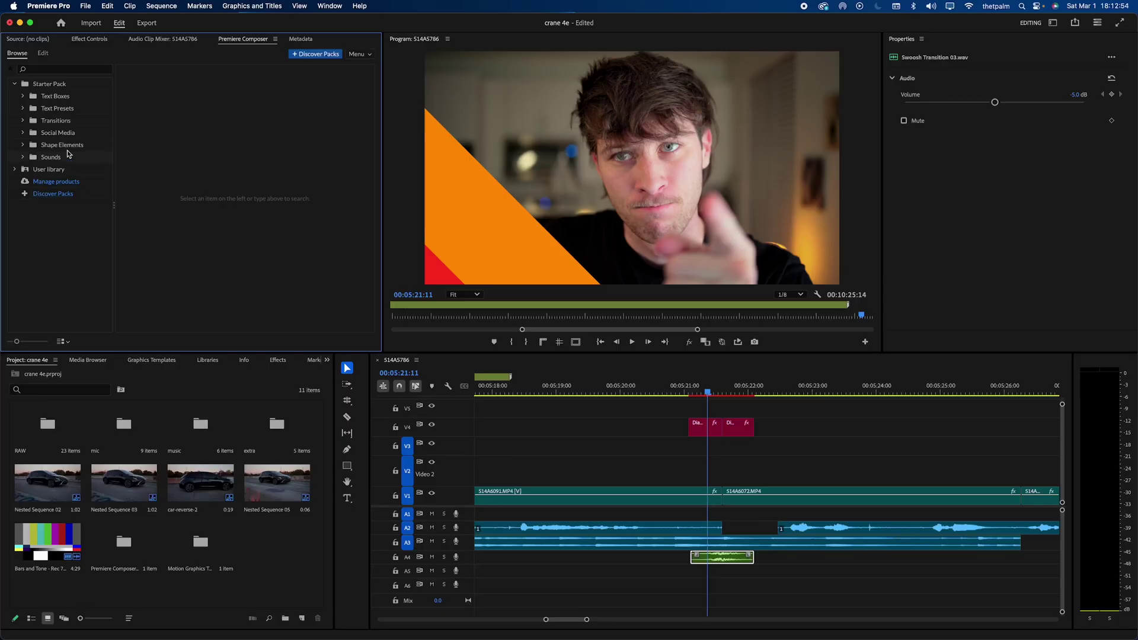
left_click(63, 144)
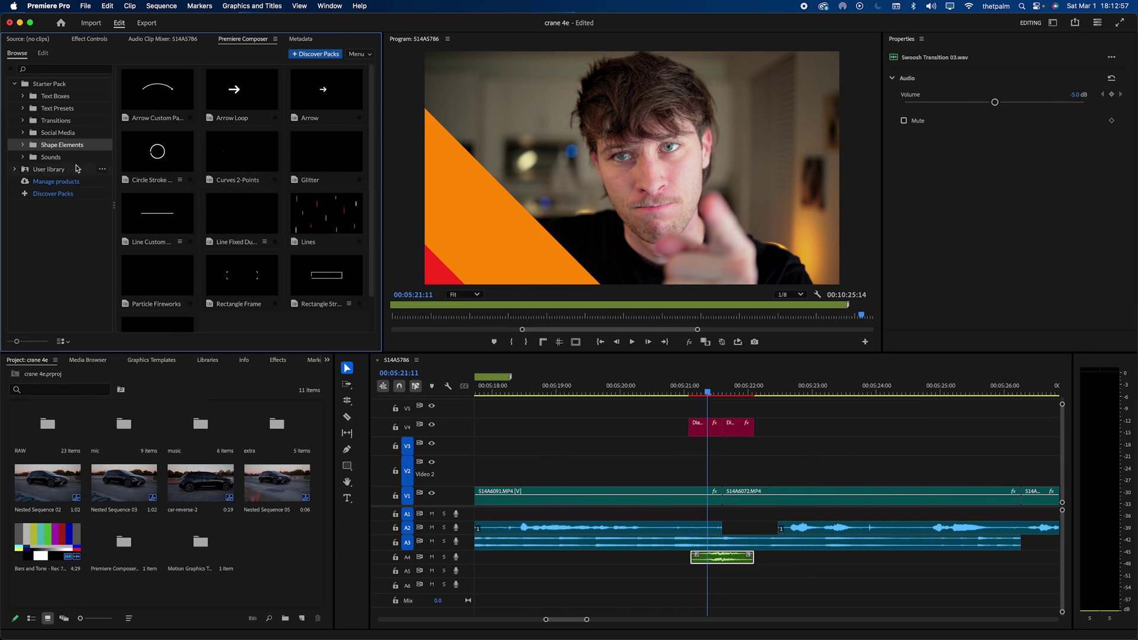
left_click(63, 132)
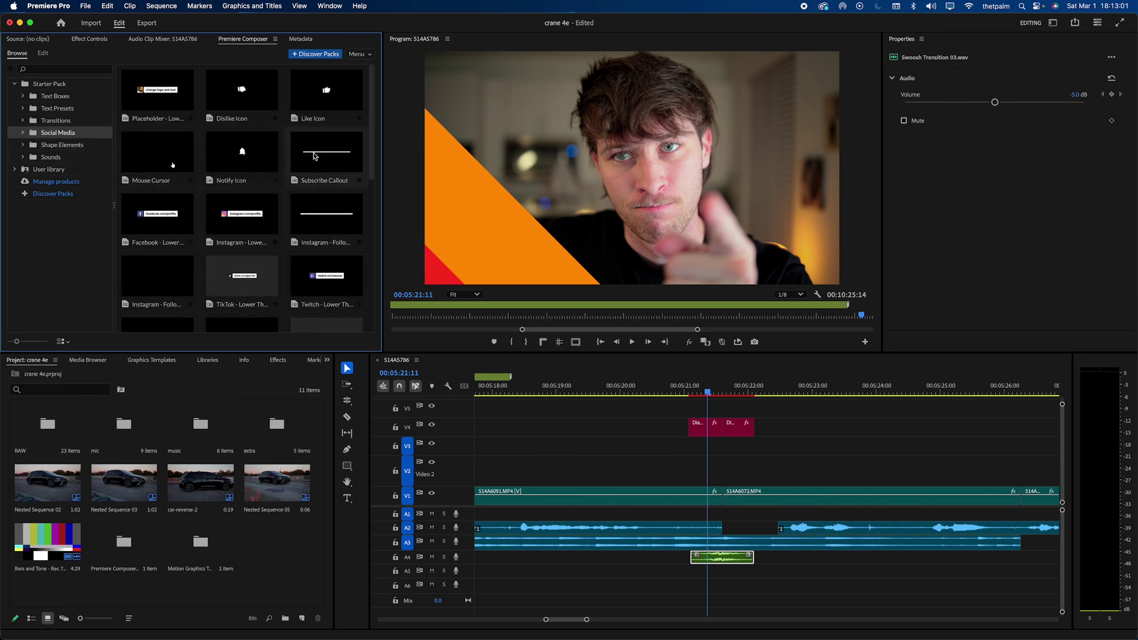
Add a Subscribe Callout with the channel name, then delete all overlay clips at the cut
left_click_drag(326, 154, 563, 431)
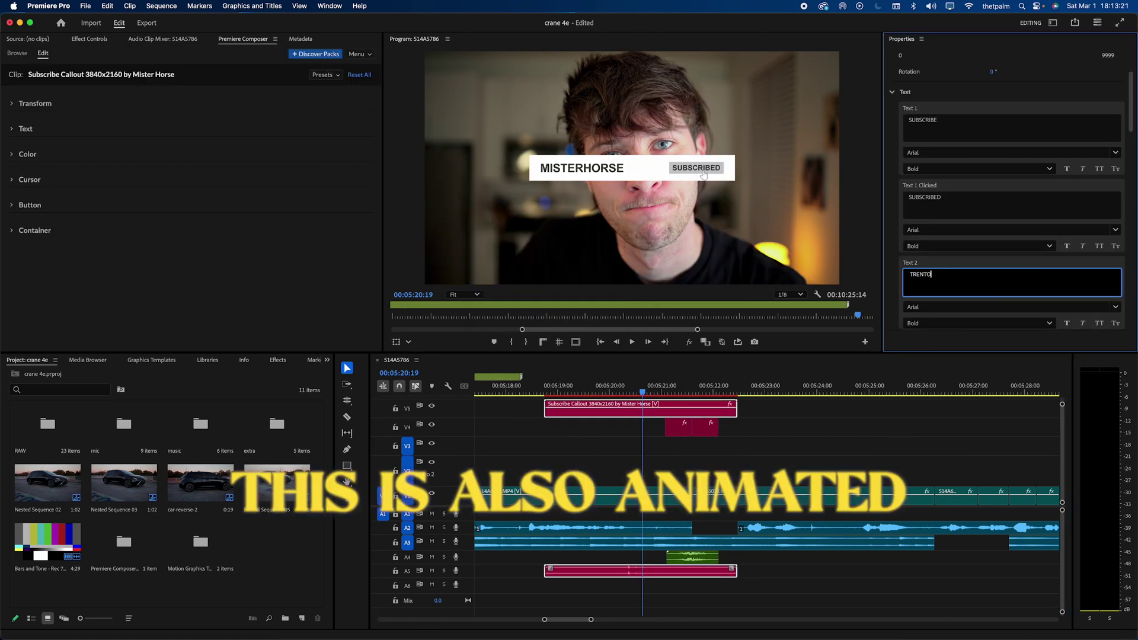
left_click(941, 264)
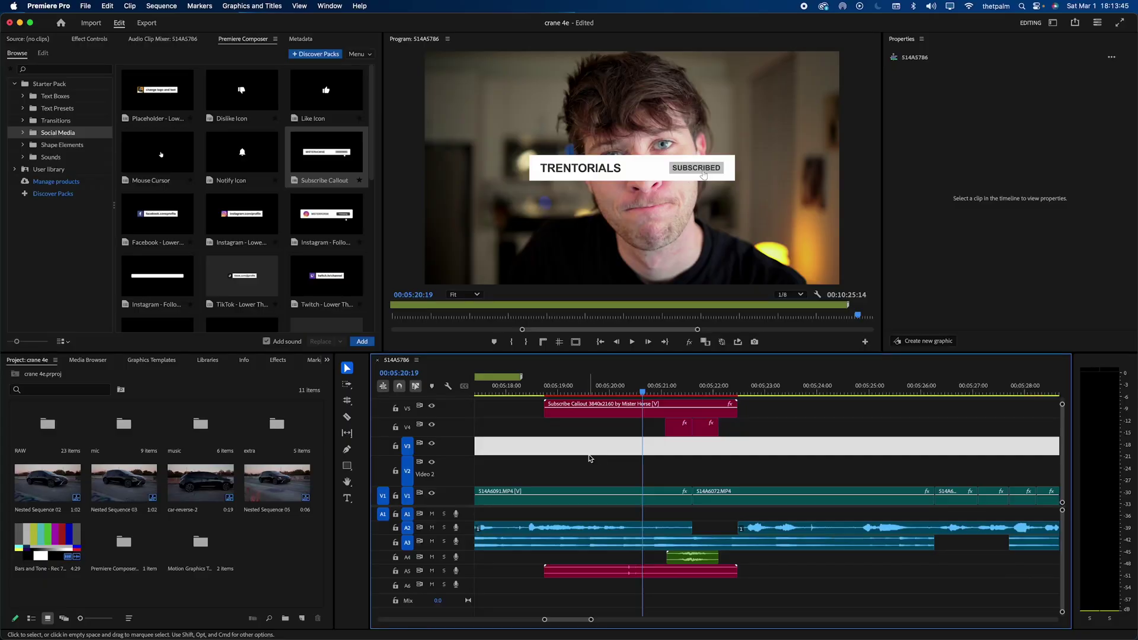
left_click_drag(592, 569, 738, 411)
key("Delete")
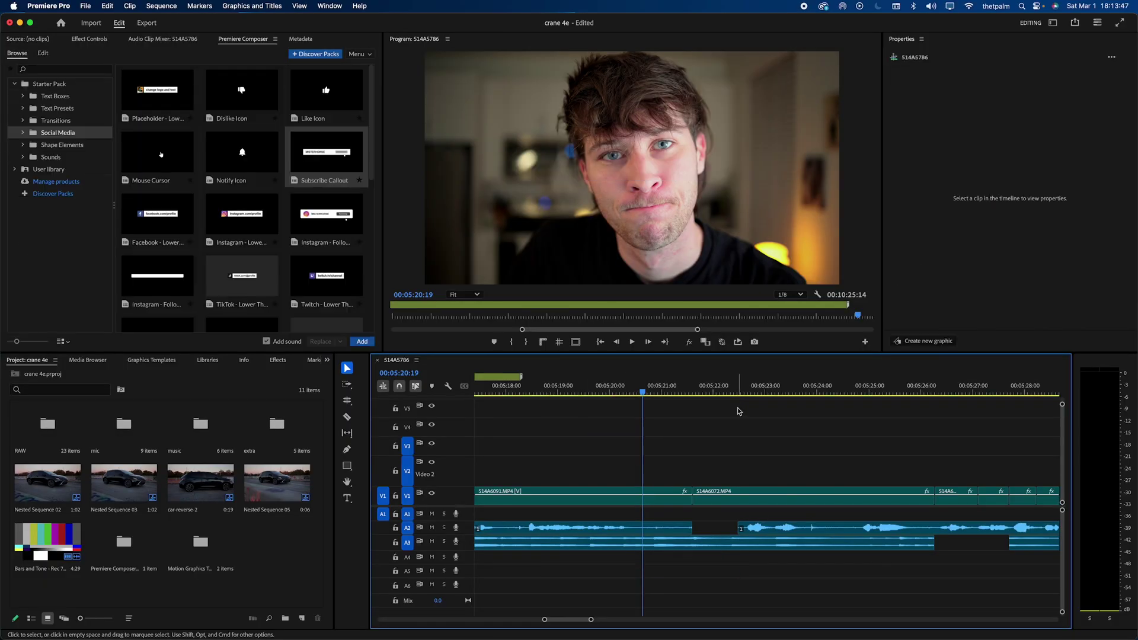